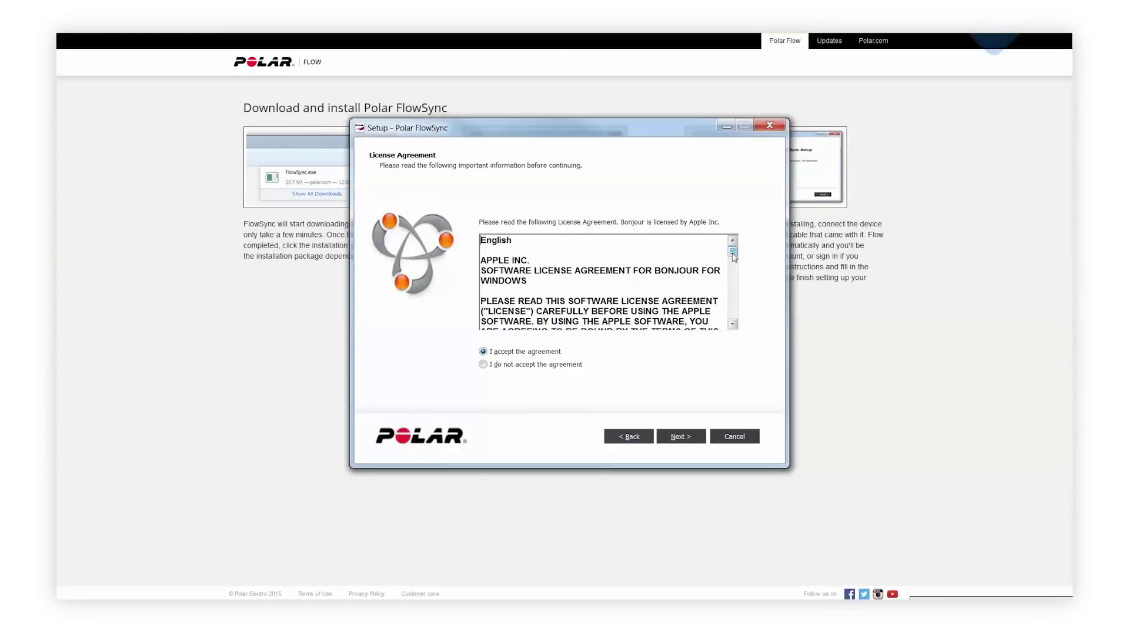
{"action": "left_click_drag", "start_coordinate": [733, 264], "coordinate": [733, 313]}
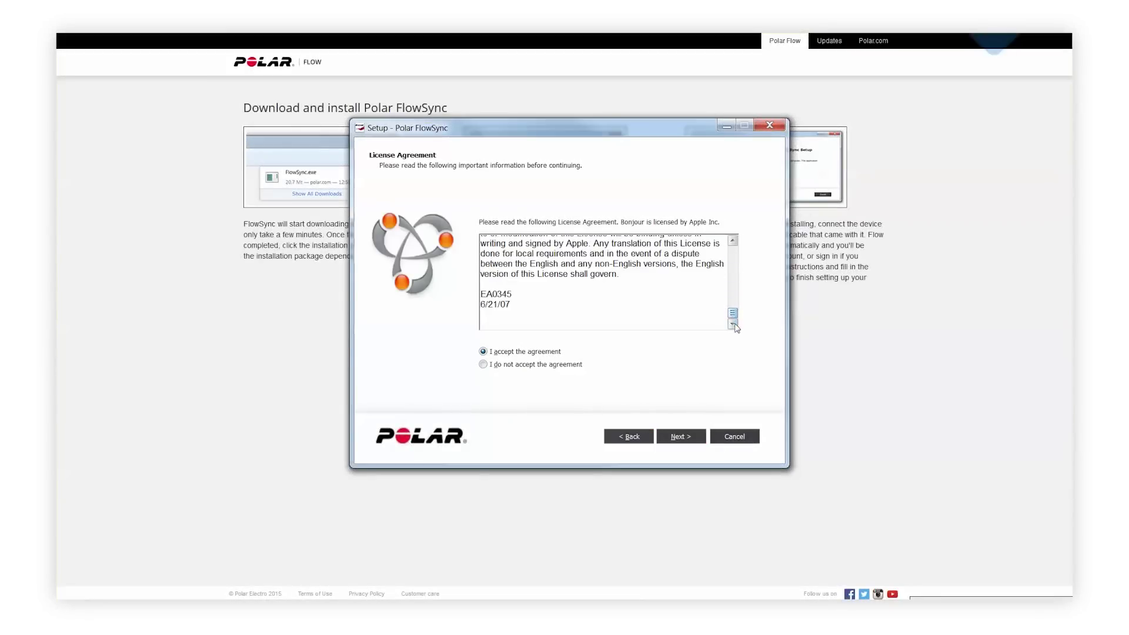
- Accept the license agreement and continue the FlowSync installation
{"action": "left_click", "coordinate": [688, 438]}
{"action": "left_click", "coordinate": [688, 439]}
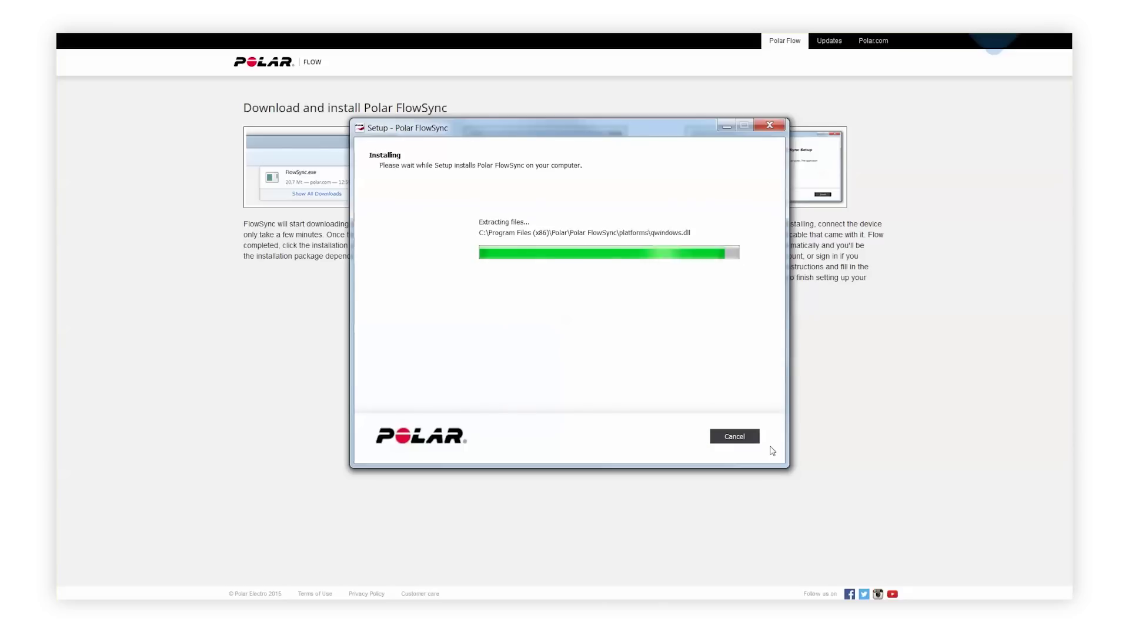
- Finish the FlowSync setup and close the installer
{"action": "left_click", "coordinate": [680, 437]}
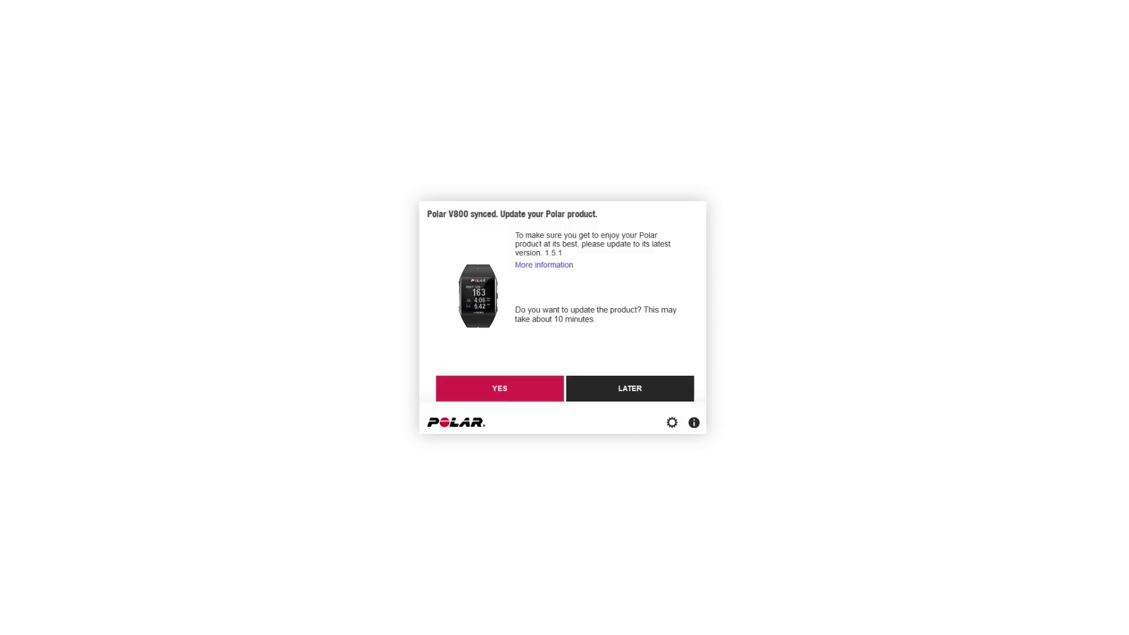
- Confirm updating the V800 to the latest firmware version
{"action": "left_click", "coordinate": [497, 389]}
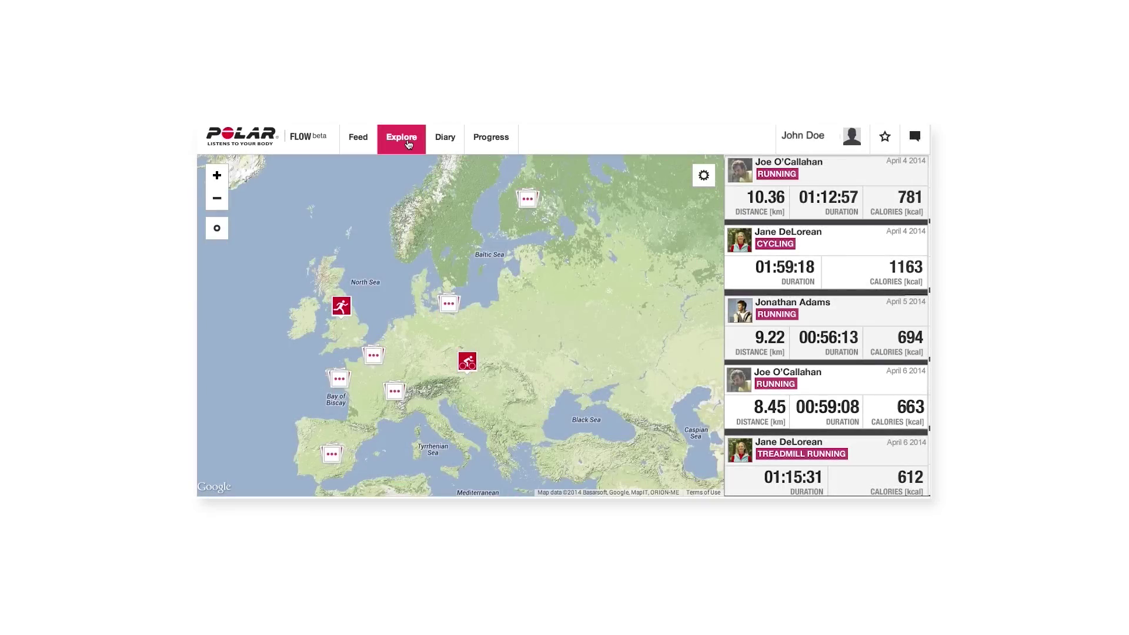
- From the account menu's Sport profiles page, add a new Crossfit sport profile
{"action": "left_click", "coordinate": [801, 139]}
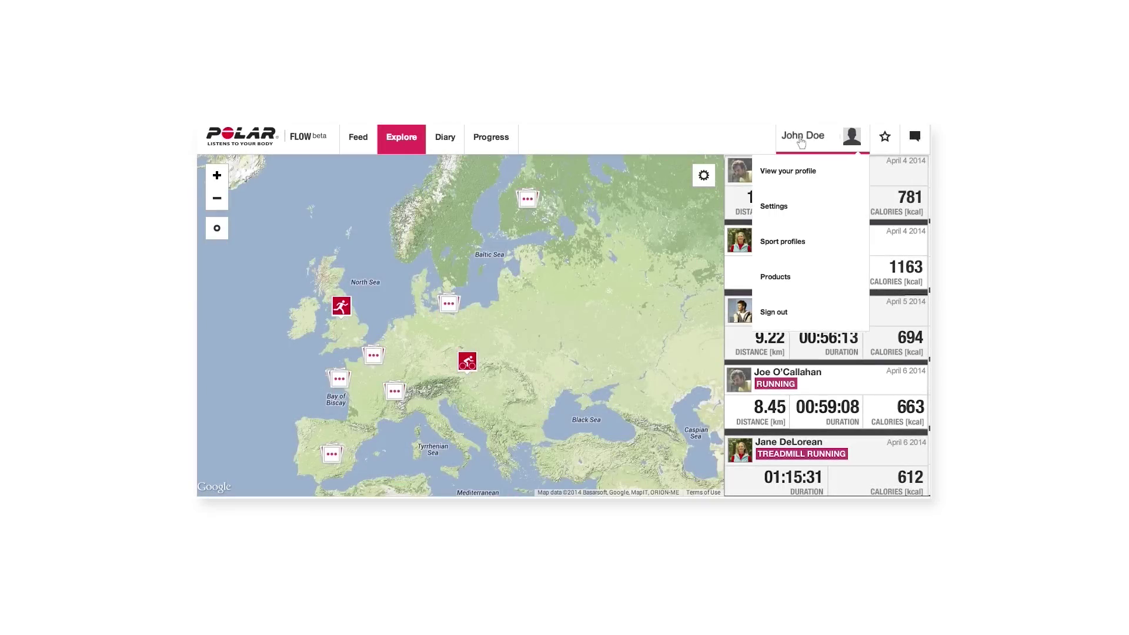
{"action": "left_click", "coordinate": [789, 244]}
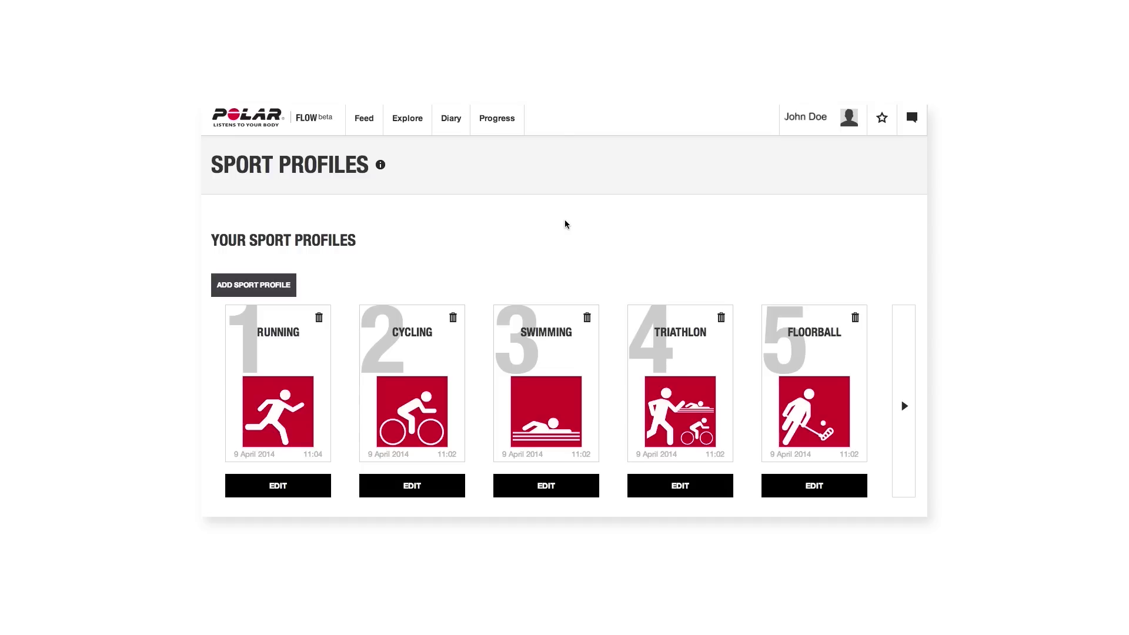
{"action": "left_click", "coordinate": [275, 286]}
{"action": "left_click", "coordinate": [314, 484]}
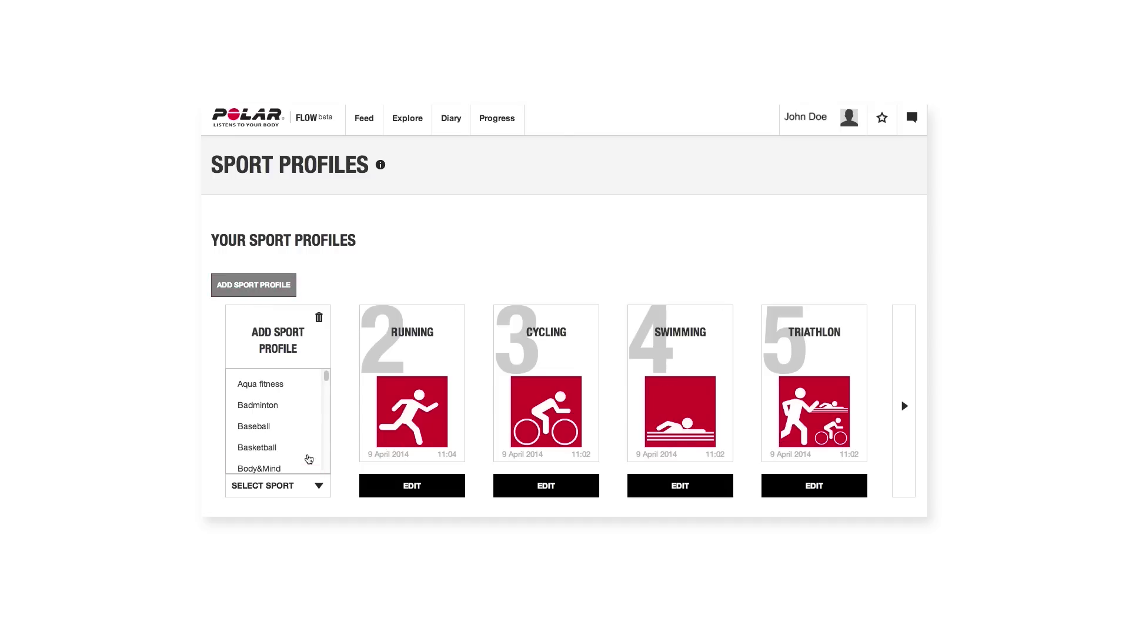
{"action": "scroll", "coordinate": [310, 460], "scroll_direction": "down", "scroll_amount": 2}
{"action": "scroll", "coordinate": [308, 459], "scroll_direction": "down", "scroll_amount": 2}
{"action": "scroll", "coordinate": [308, 460], "scroll_direction": "down", "scroll_amount": 2}
{"action": "left_click", "coordinate": [308, 466]}
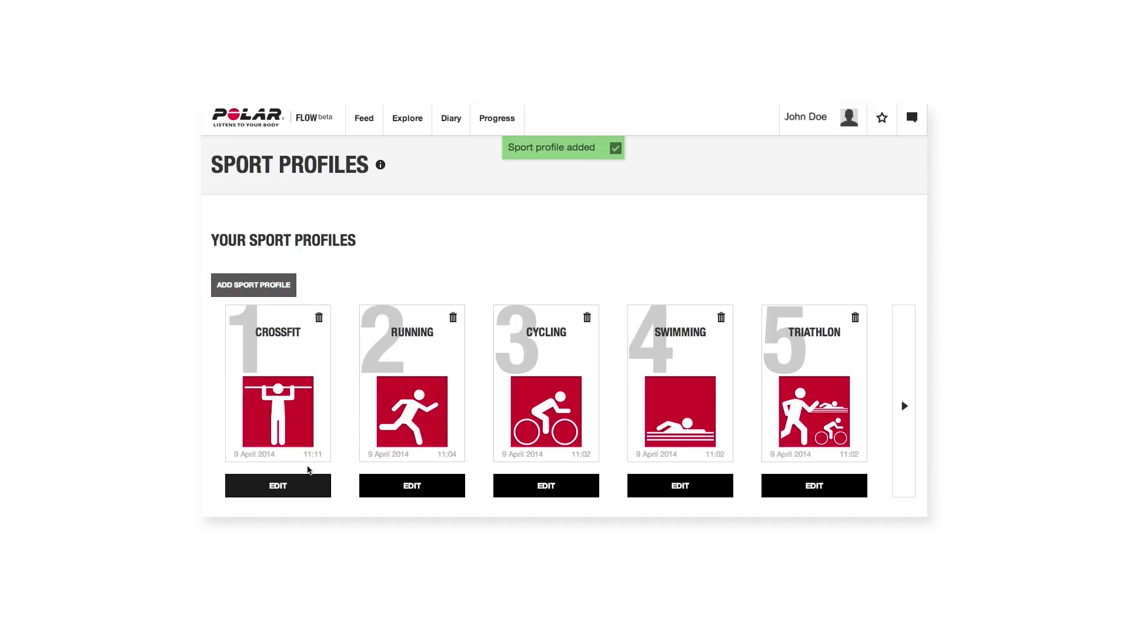
- Move the Crossfit profile to fourth position and go to the Running profile for editing
{"action": "left_click_drag", "start_coordinate": [291, 360], "coordinate": [429, 359]}
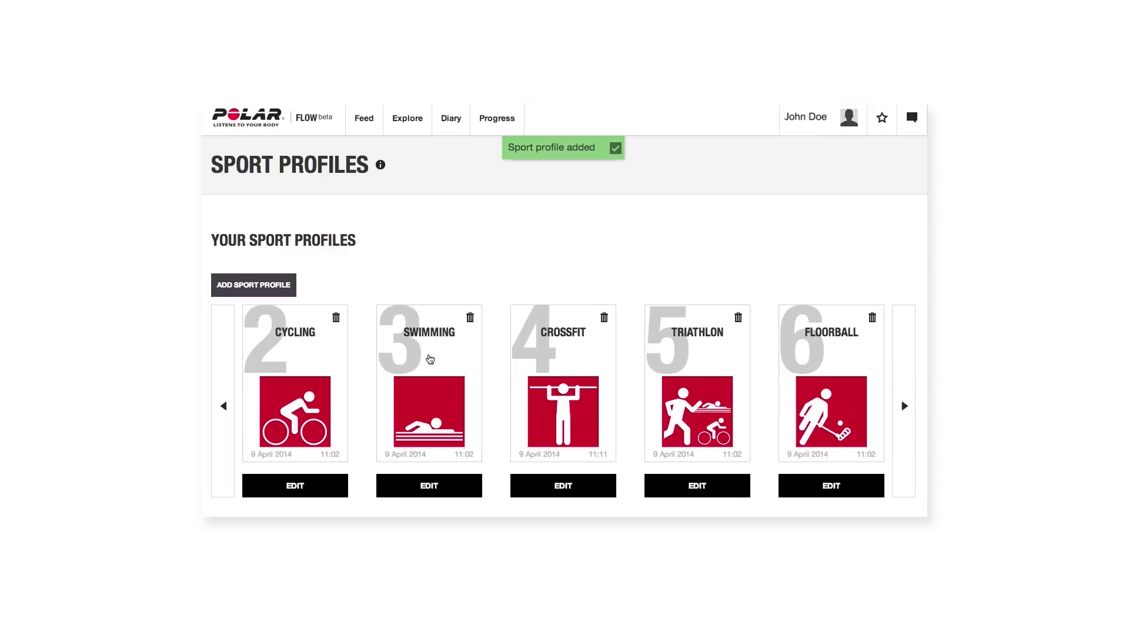
{"action": "left_click", "coordinate": [223, 407]}
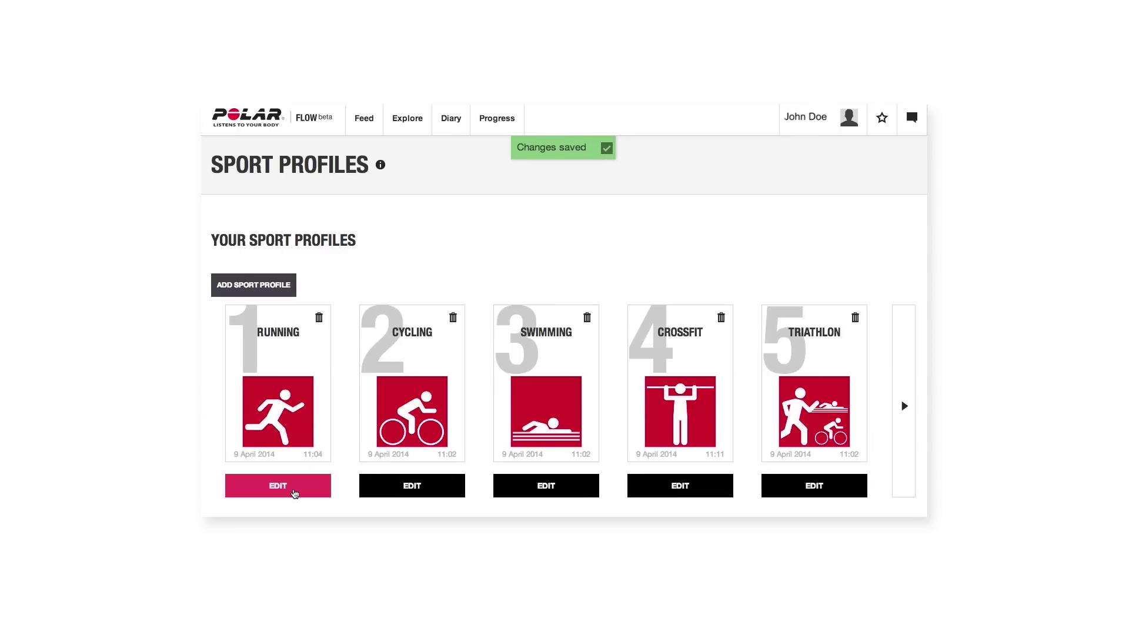
{"action": "left_click", "coordinate": [295, 494]}
- Start a second Running training view with stopwatch, heart rate and zonepointer
{"action": "left_click", "coordinate": [285, 351]}
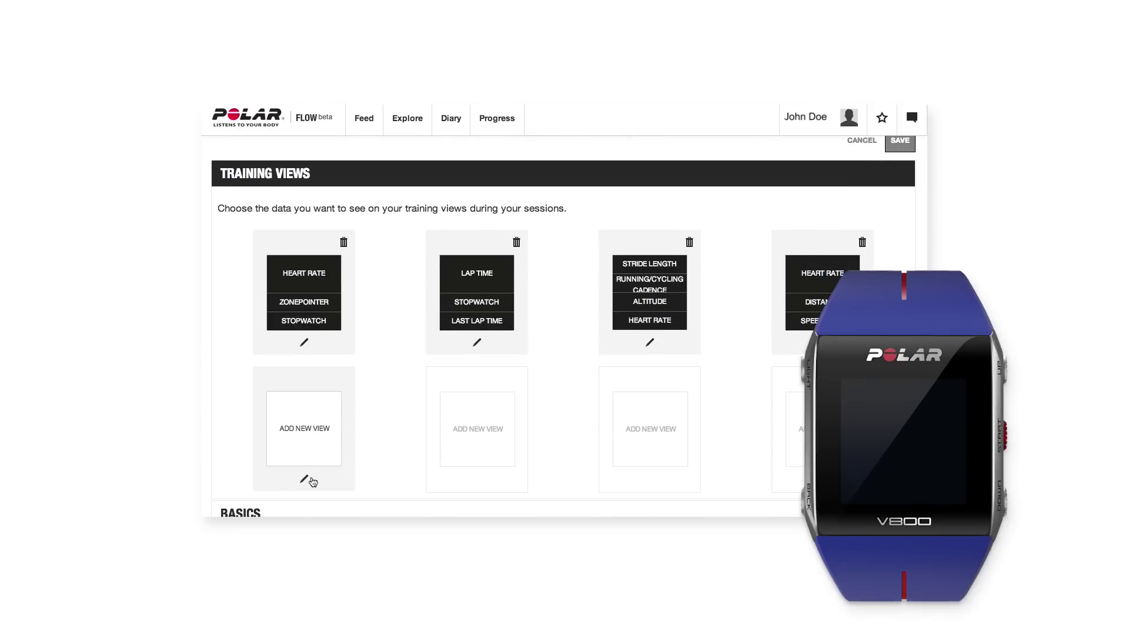
{"action": "left_click", "coordinate": [312, 481]}
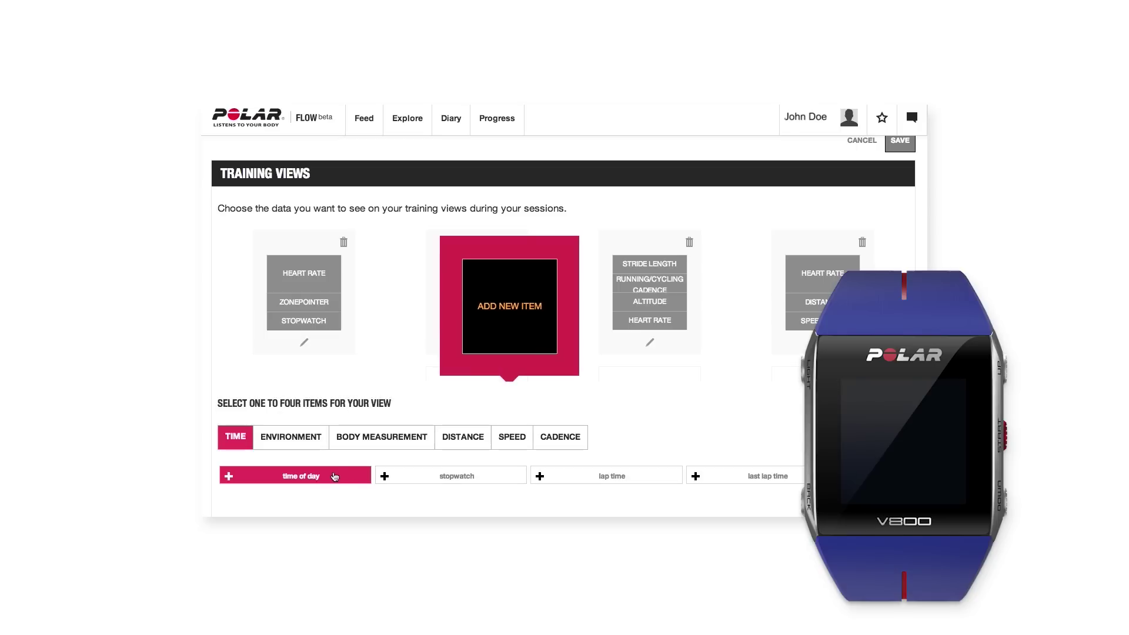
{"action": "left_click", "coordinate": [412, 478]}
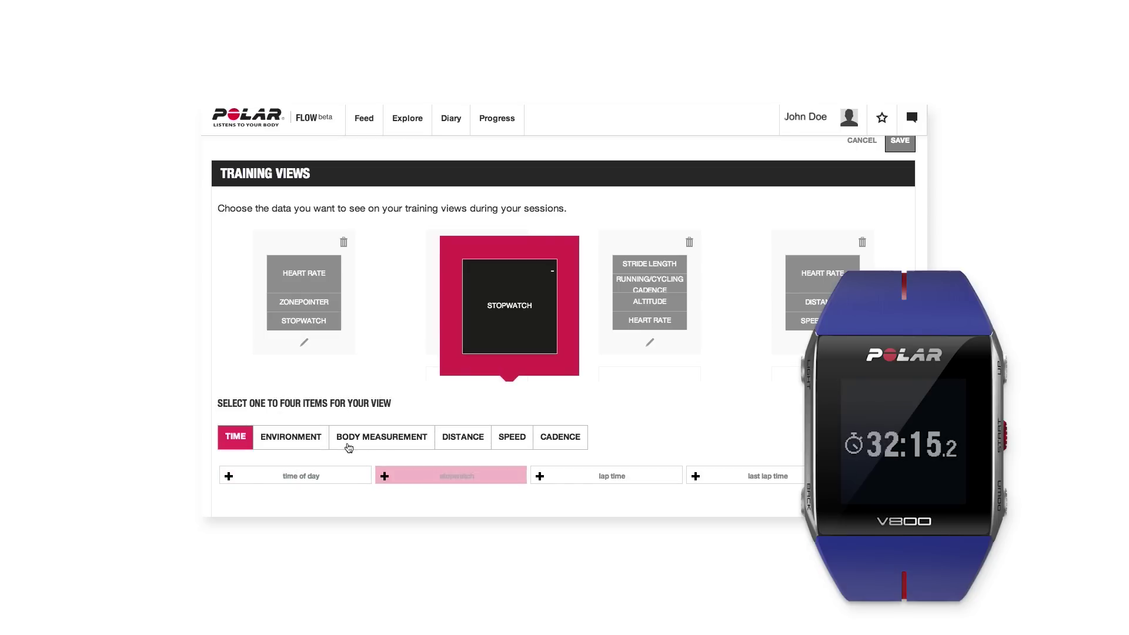
{"action": "left_click", "coordinate": [307, 441]}
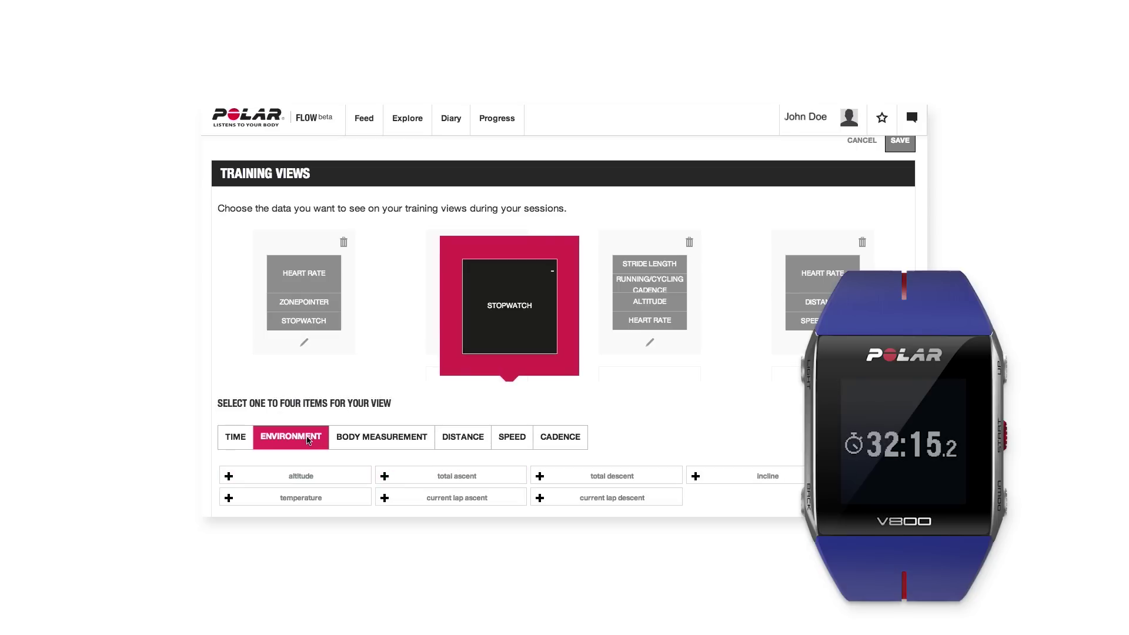
{"action": "left_click", "coordinate": [369, 440]}
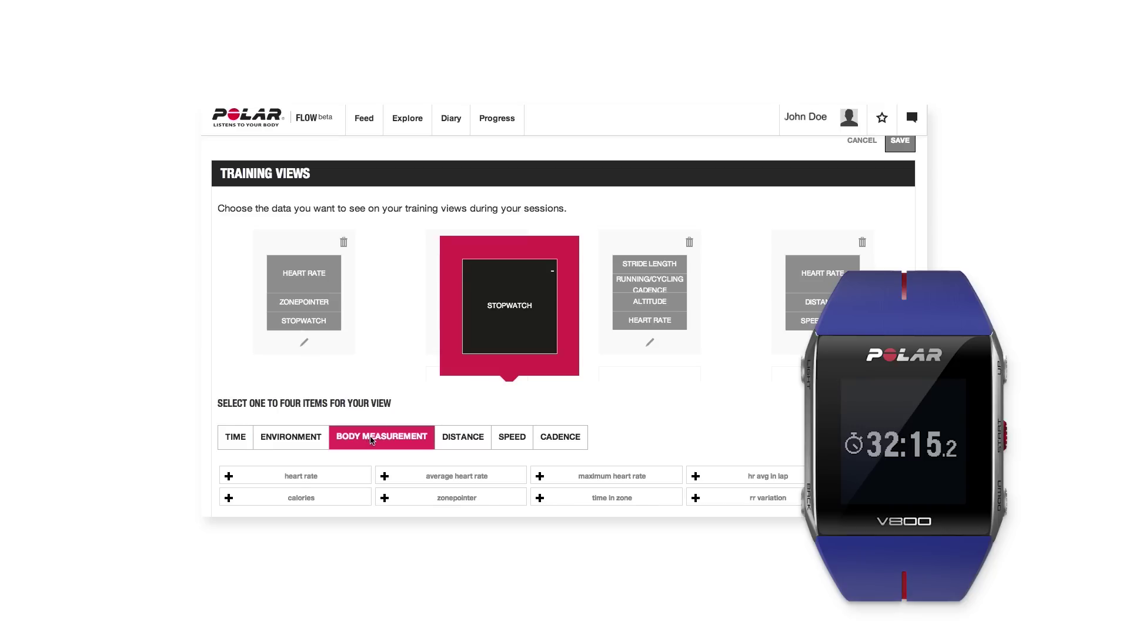
{"action": "left_click", "coordinate": [334, 477]}
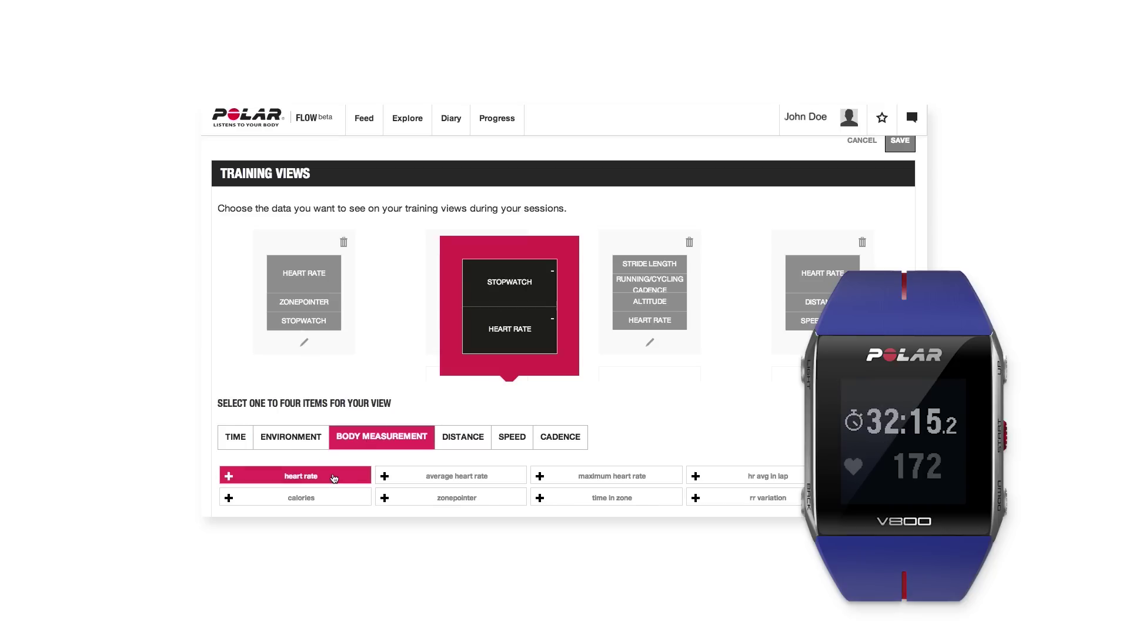
{"action": "left_click", "coordinate": [429, 499]}
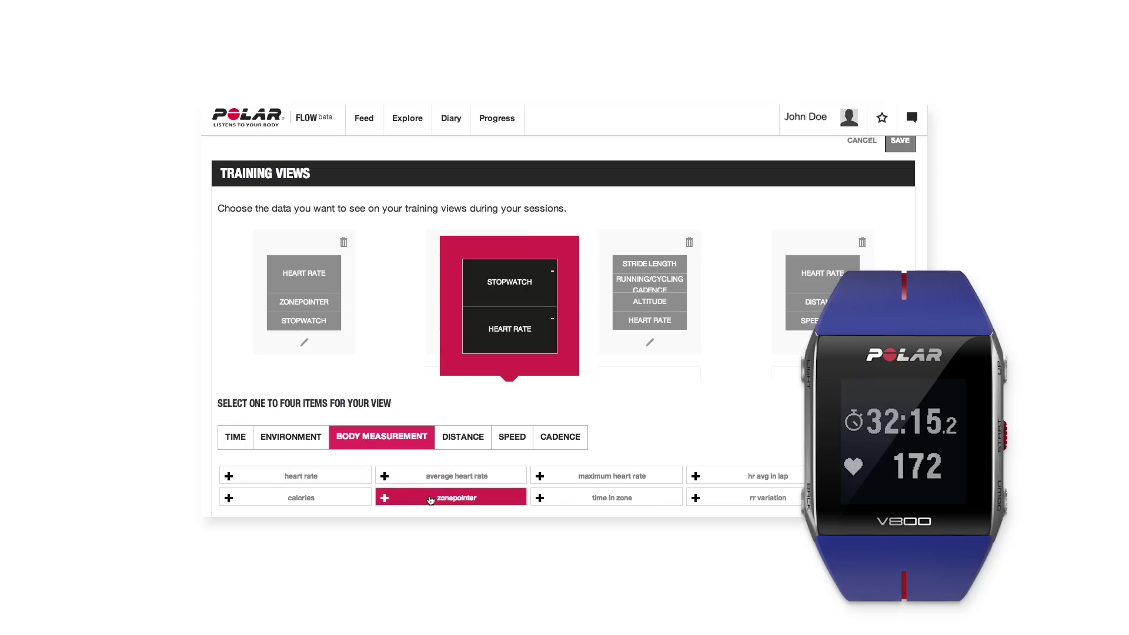
- Add speed/pace to the view and move heart rate to the top
{"action": "left_click", "coordinate": [461, 437]}
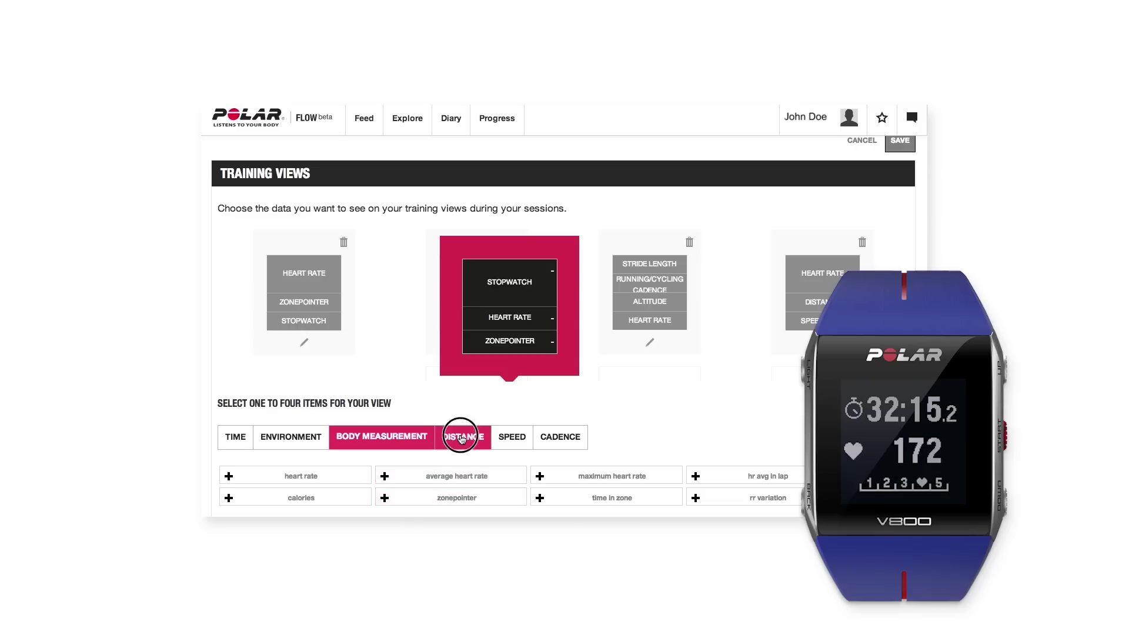
{"action": "left_click", "coordinate": [505, 439]}
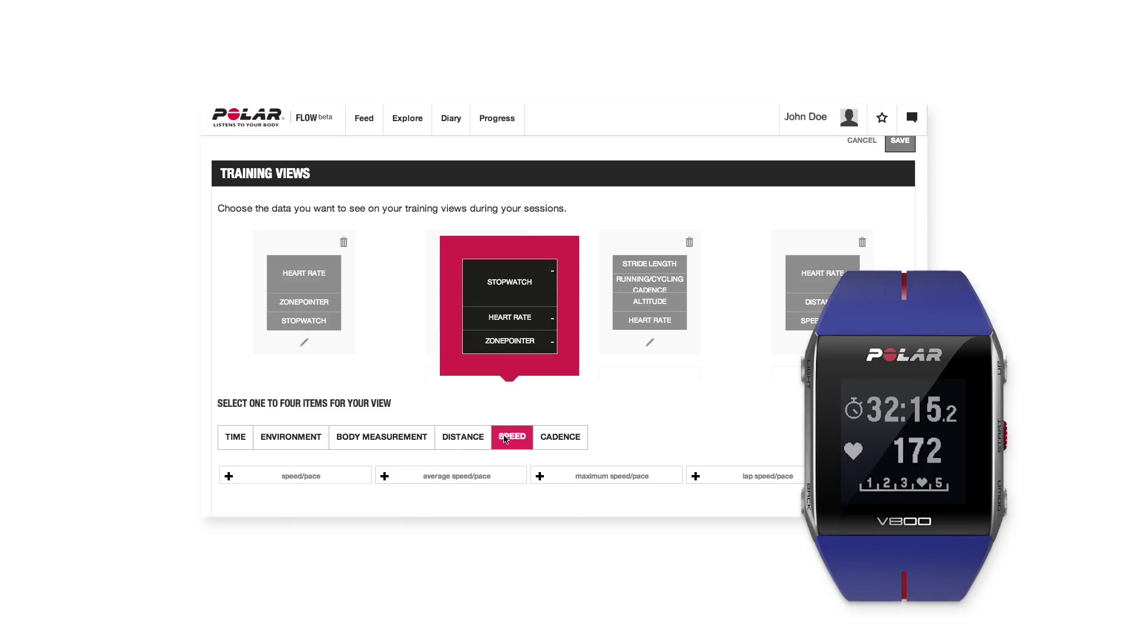
{"action": "left_click", "coordinate": [326, 478]}
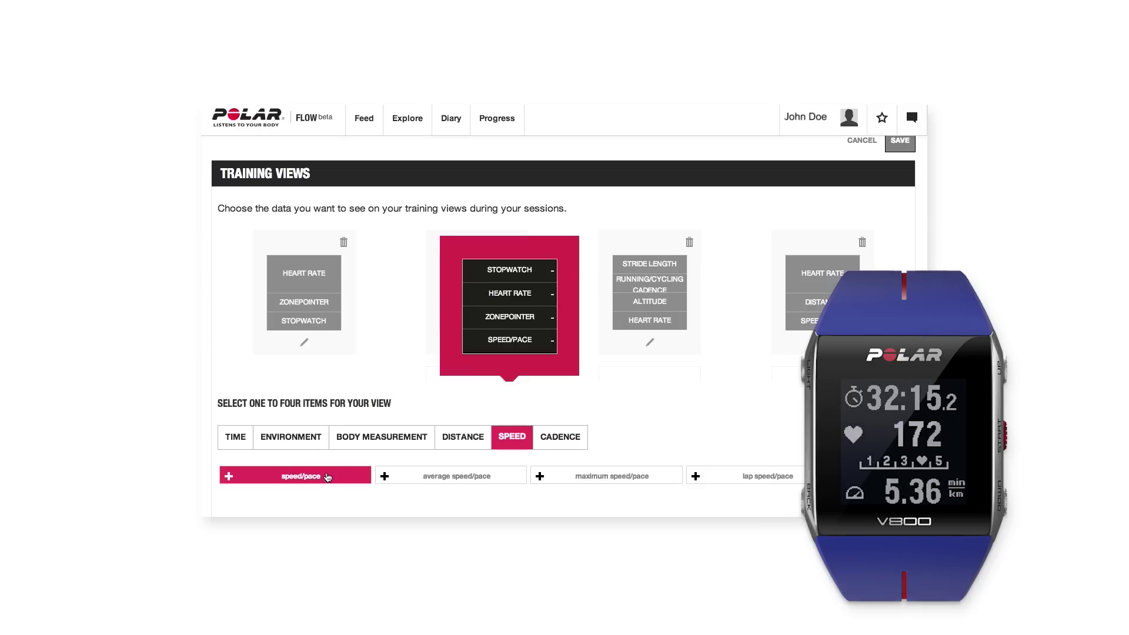
{"action": "left_click_drag", "start_coordinate": [511, 292], "coordinate": [511, 270]}
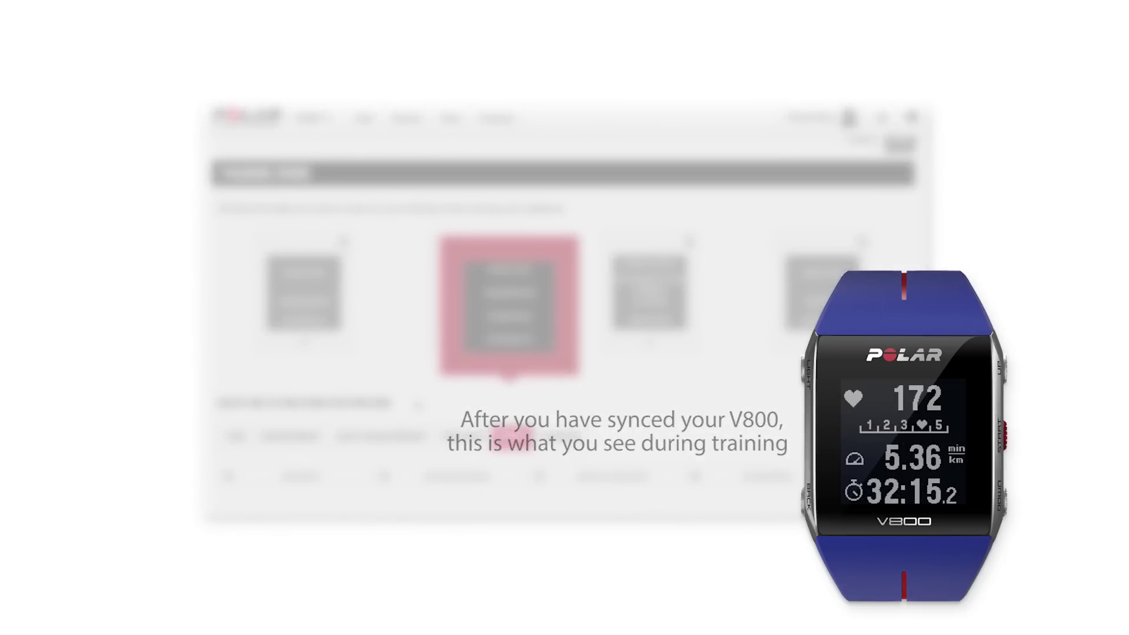
{"action": "scroll", "coordinate": [415, 399], "scroll_direction": "down", "scroll_amount": 3}
{"action": "scroll", "coordinate": [415, 400], "scroll_direction": "down", "scroll_amount": 2}
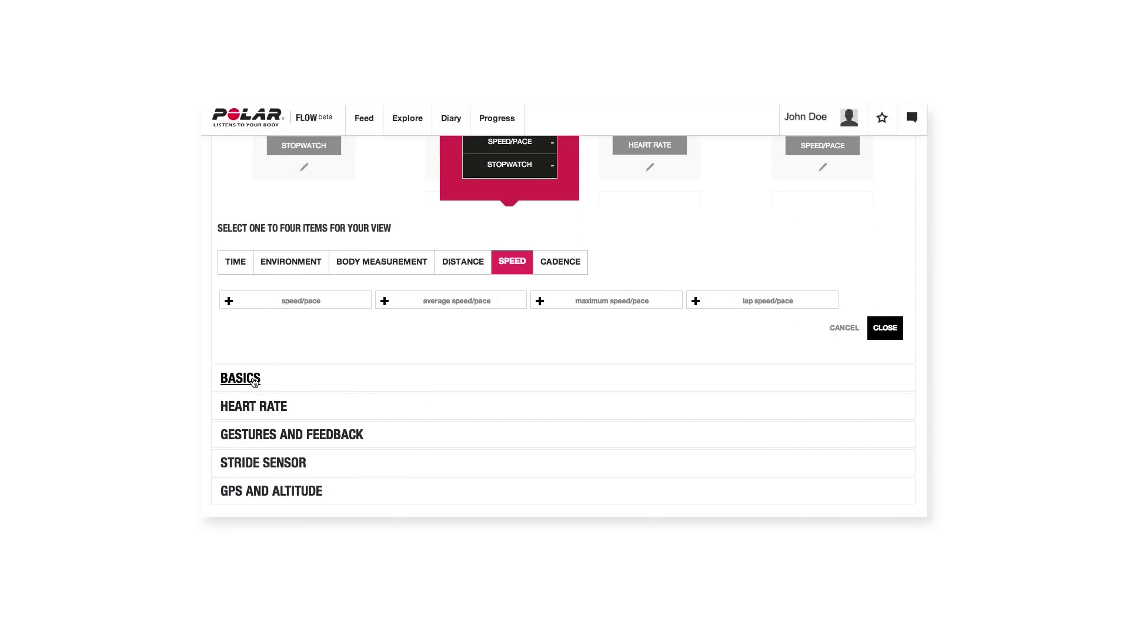
- Set Running's training sounds to Very loud and switch heart rate zones to Free
{"action": "left_click", "coordinate": [253, 379]}
{"action": "left_click", "coordinate": [584, 297]}
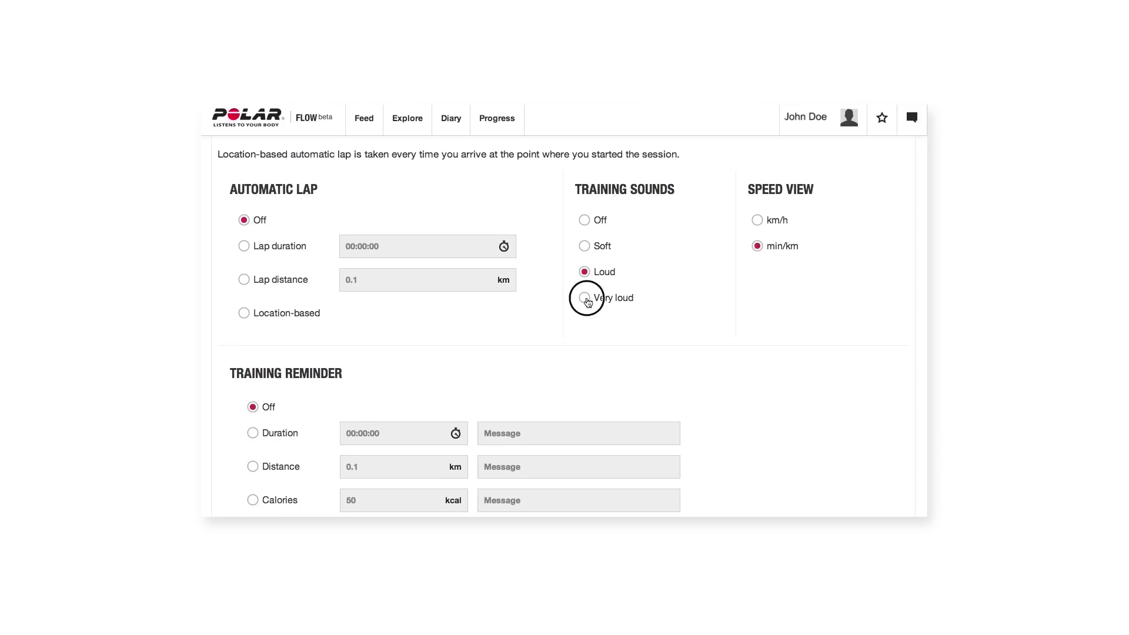
{"action": "scroll", "coordinate": [441, 373], "scroll_direction": "down", "scroll_amount": 4}
{"action": "left_click", "coordinate": [309, 406]}
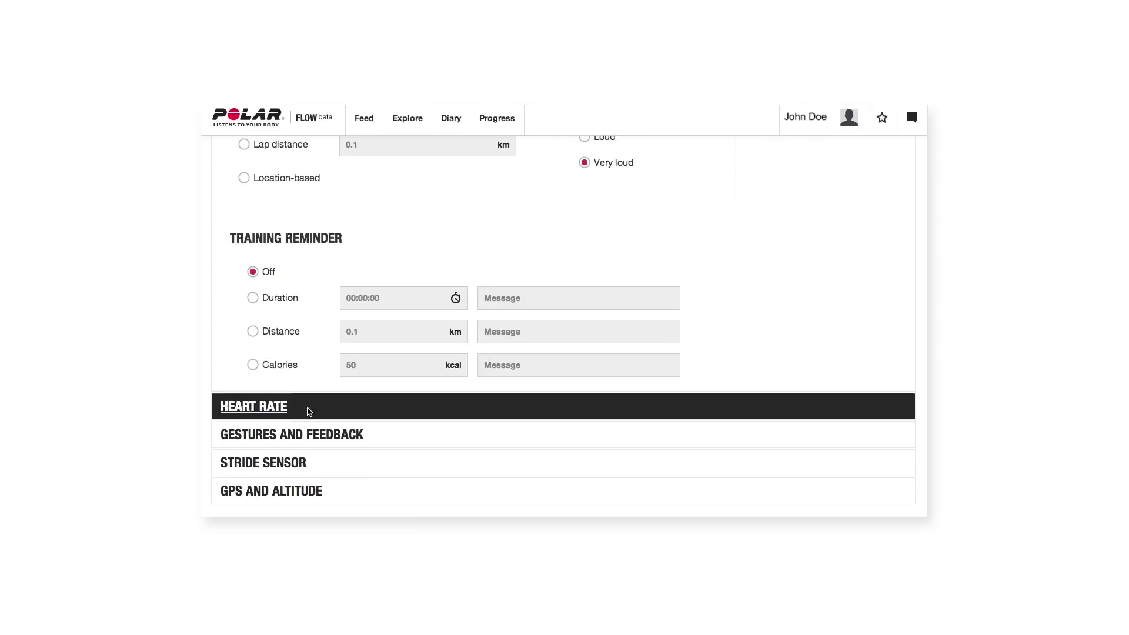
{"action": "left_click", "coordinate": [246, 342]}
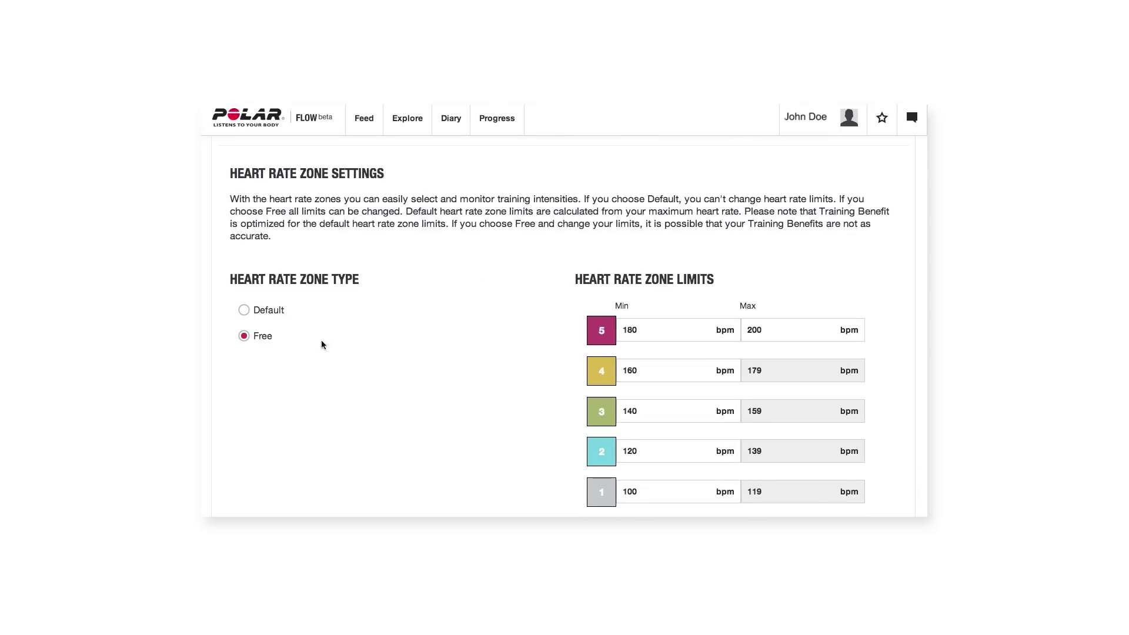
- Edit the free zone minimums to 176, 162 and 137 bpm
{"action": "left_click", "coordinate": [649, 334]}
{"action": "key", "text": "BackSpace"}
{"action": "key", "text": "BackSpace"}
{"action": "type", "text": "76"}
{"action": "left_click", "coordinate": [649, 371]}
{"action": "key", "text": "BackSpace"}
{"action": "type", "text": "2"}
{"action": "key", "text": "BackSpace"}
{"action": "key", "text": "BackSpace"}
{"action": "type", "text": "3"}
{"action": "type", "text": "7"}
{"action": "scroll", "coordinate": [491, 441], "scroll_direction": "down", "scroll_amount": 3}
- Set Tap to change training view in Gestures, then review stride sensor and GPS settings
{"action": "left_click", "coordinate": [310, 434]}
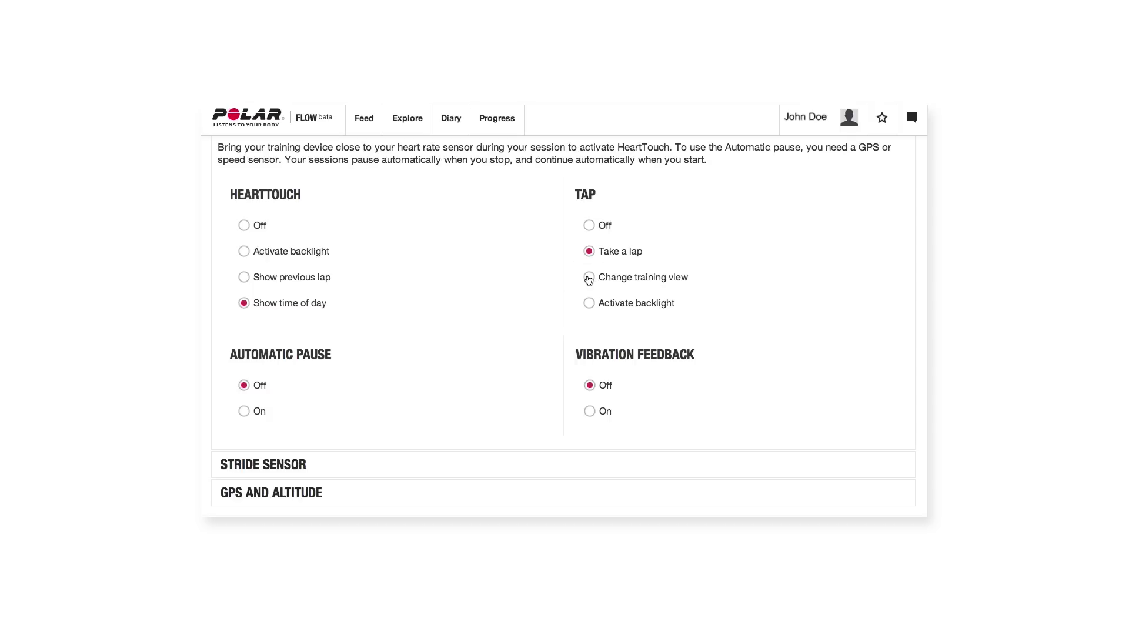
{"action": "left_click", "coordinate": [590, 277]}
{"action": "left_click", "coordinate": [308, 462]}
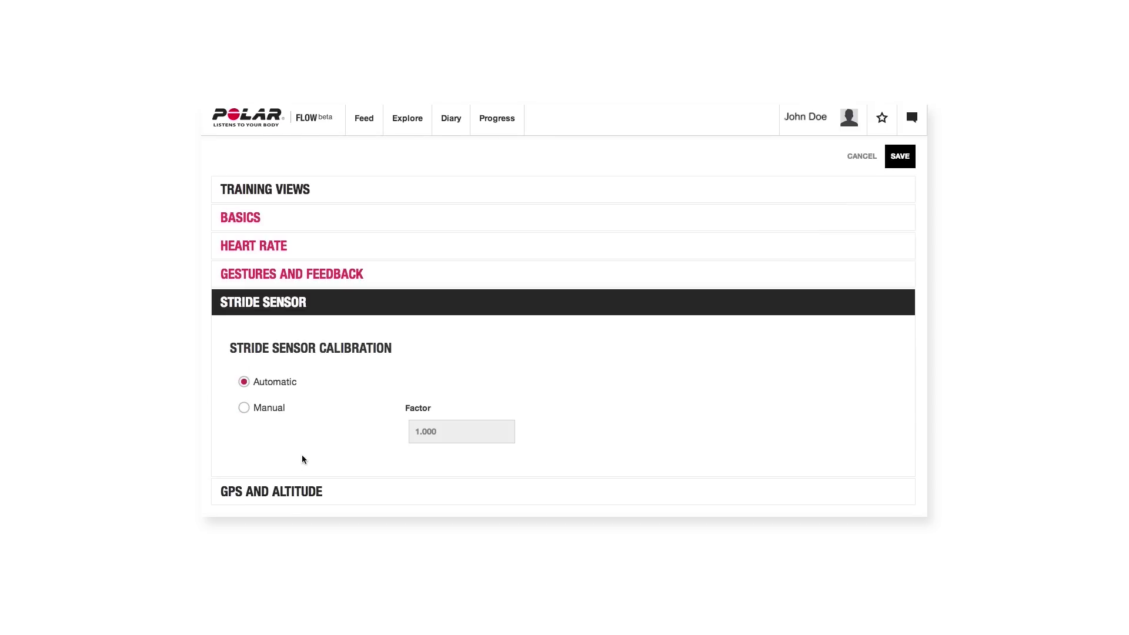
{"action": "left_click", "coordinate": [291, 490]}
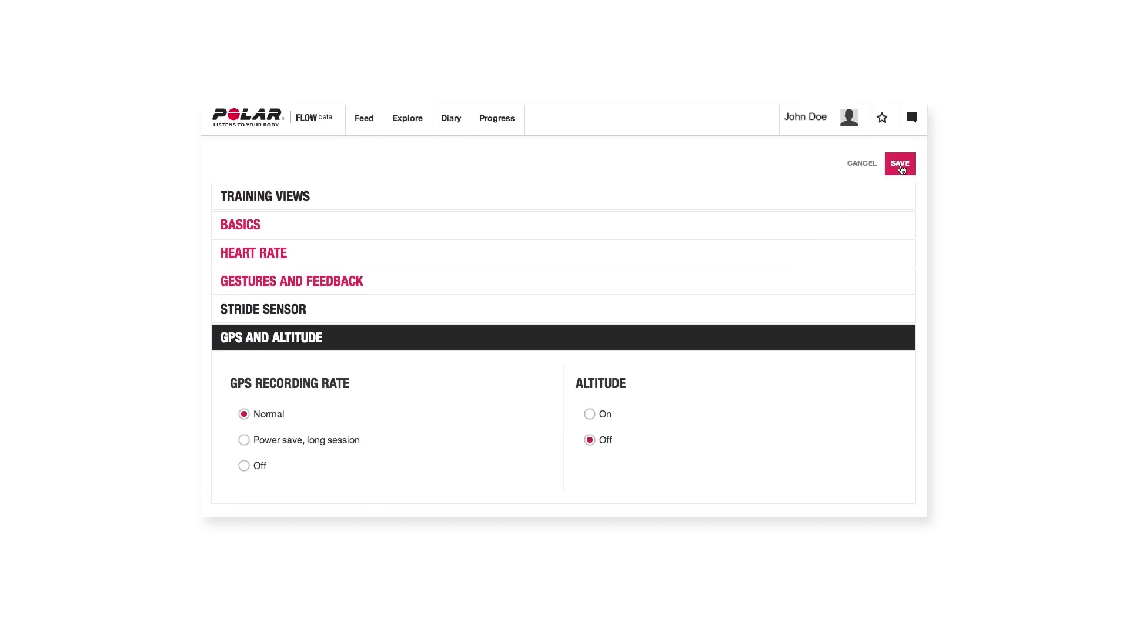